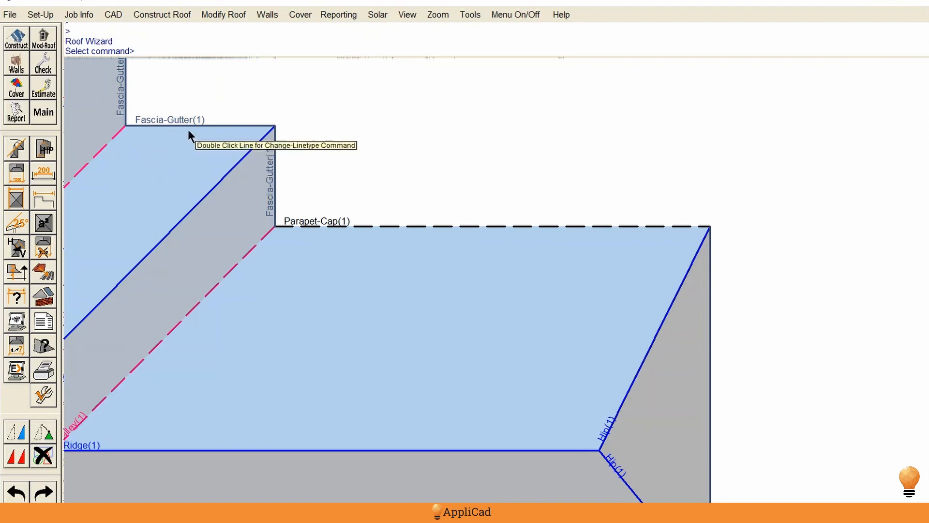
# Step: Hide the line-type labels on the roof plan
pyautogui.click(43, 146)
pyautogui.click(42, 144)
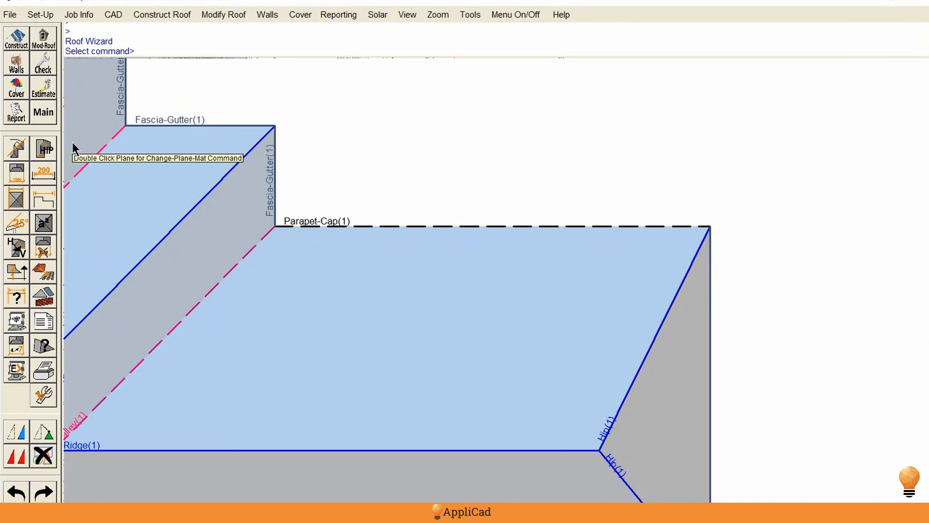
pyautogui.click(44, 146)
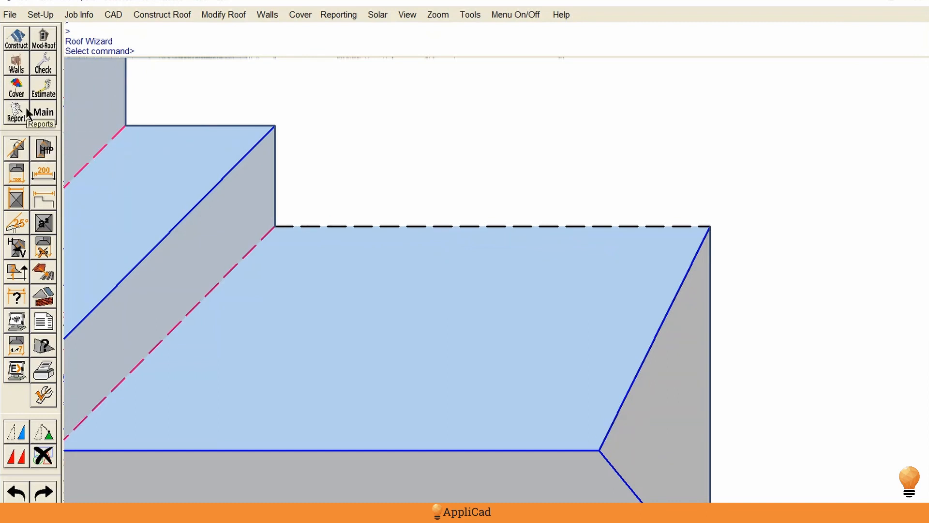
# Step: Open the single-line flashing list for the dashed parapet-cap line from the roof cover's batten and trim settings
pyautogui.click(16, 90)
pyautogui.click(43, 222)
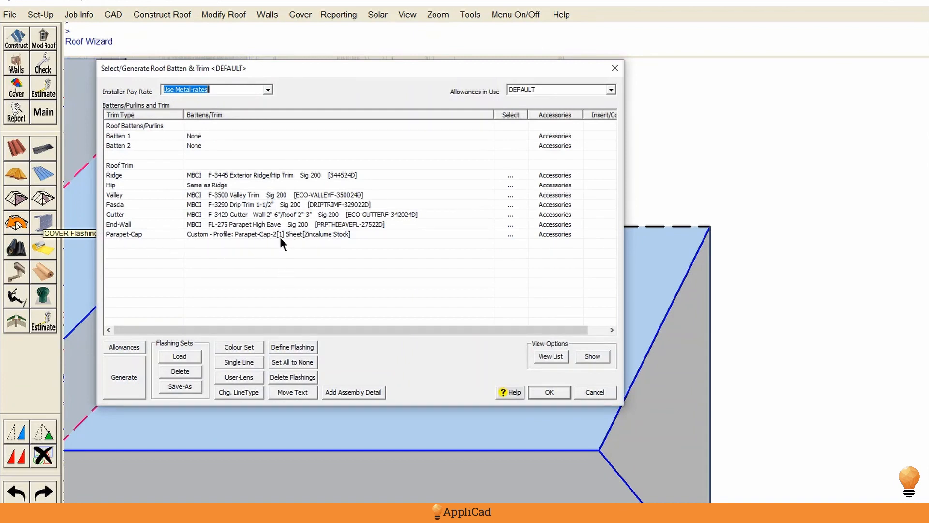
pyautogui.moveTo(383, 70)
pyautogui.mouseDown()
pyautogui.moveTo(452, 97)
pyautogui.moveTo(551, 264)
pyautogui.moveTo(382, 103)
pyautogui.moveTo(389, 84)
pyautogui.mouseUp()
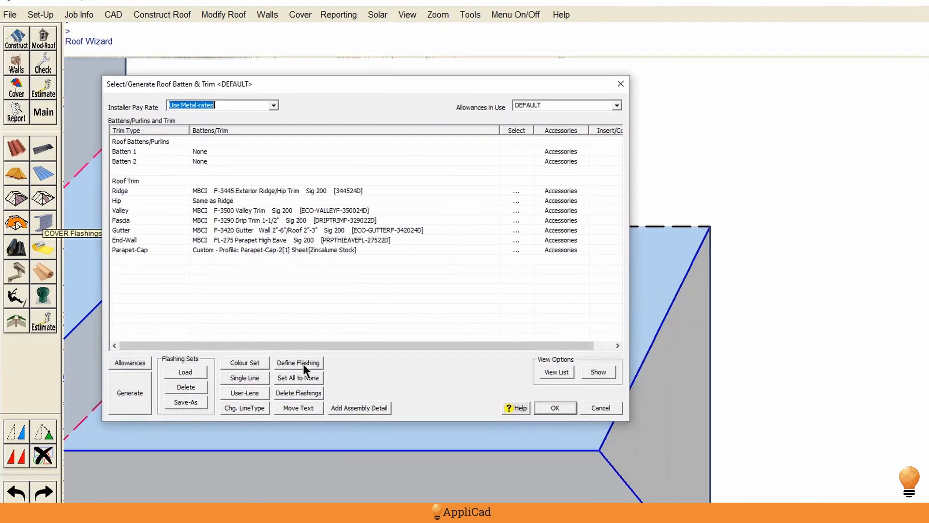
pyautogui.click(247, 378)
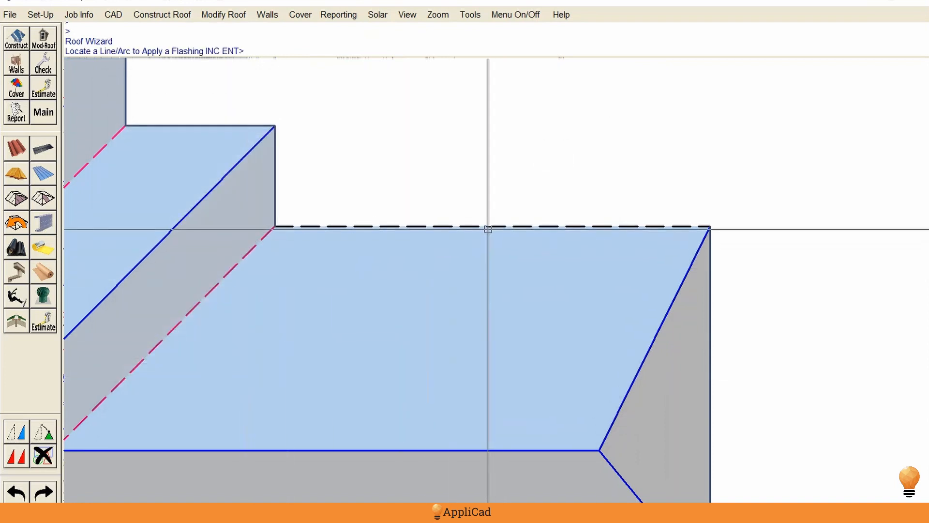
pyautogui.click(488, 227)
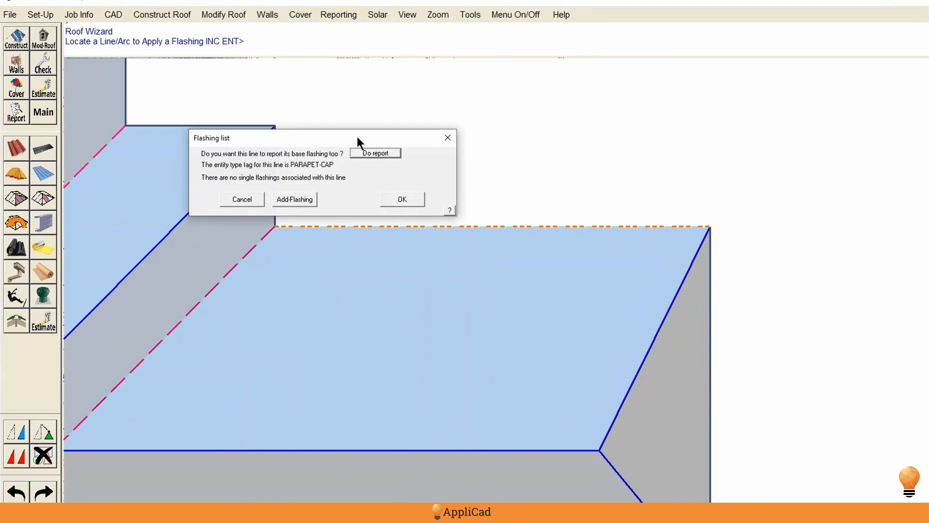
pyautogui.moveTo(357, 138); pyautogui.dragTo(523, 96)
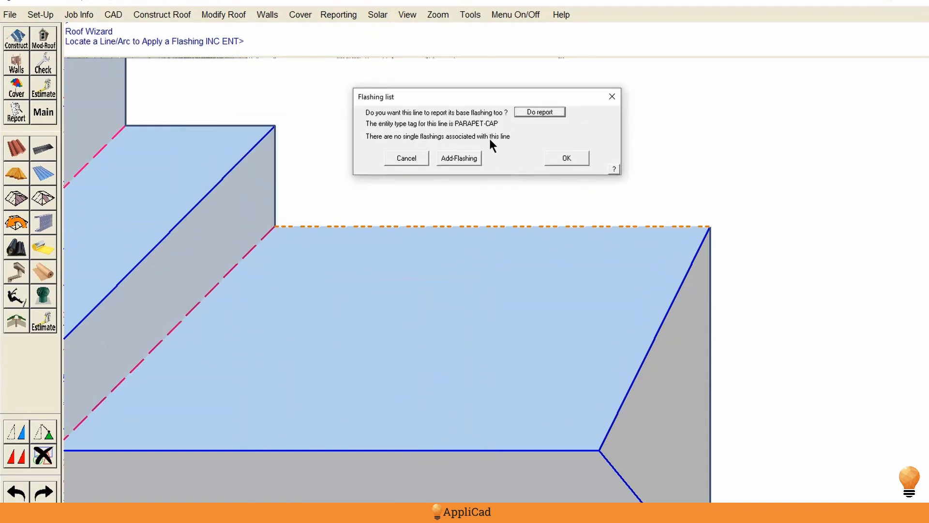
# Step: Add the gable flashing MBCI F-3469 Rake Zee, Sig 200, RAKEZEEF-346924D (24ga) to the parapet-cap line
pyautogui.click(463, 159)
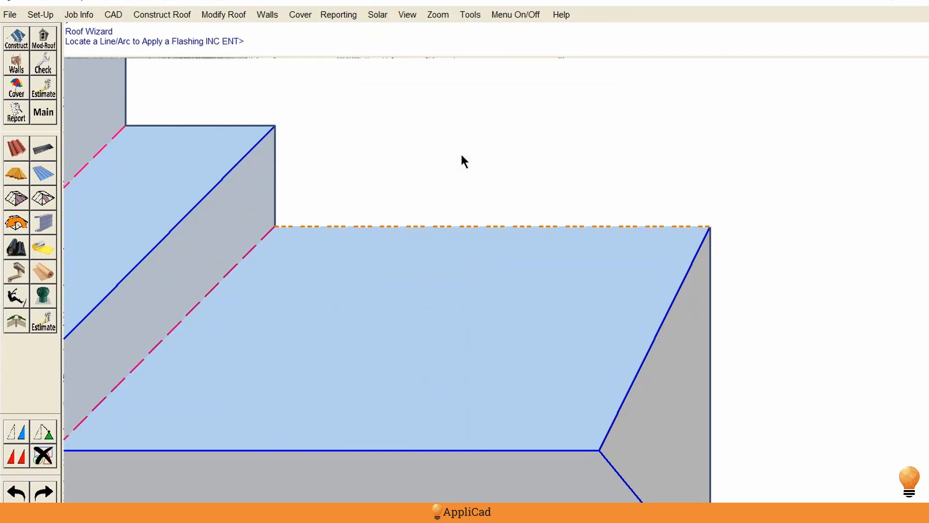
pyautogui.click(469, 228)
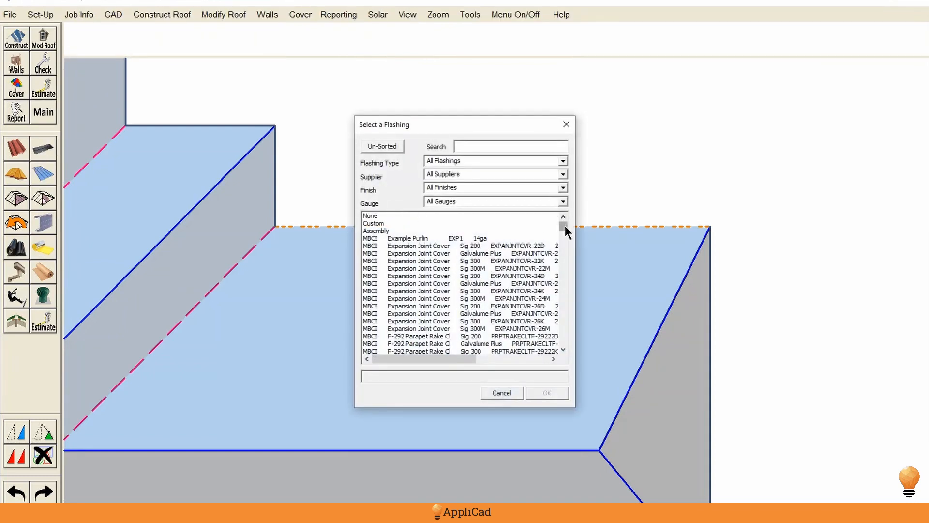
pyautogui.click(564, 161)
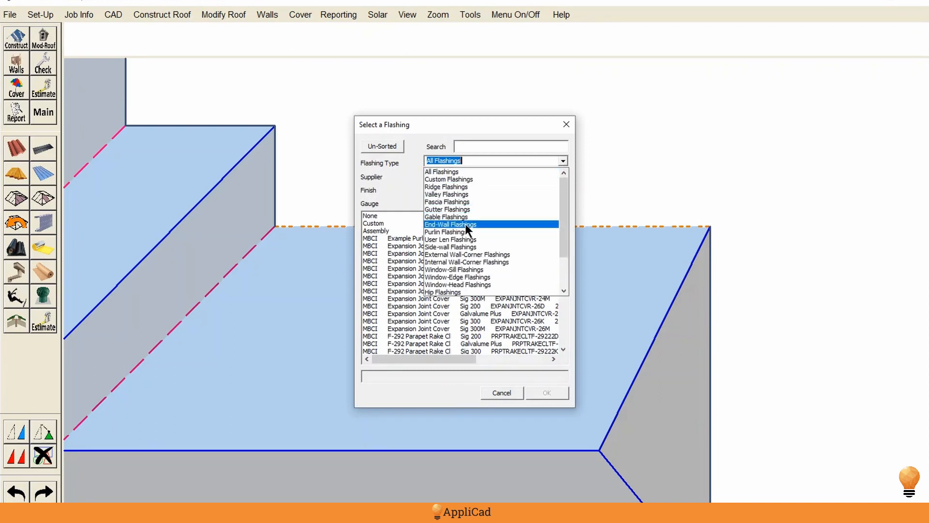
pyautogui.click(494, 217)
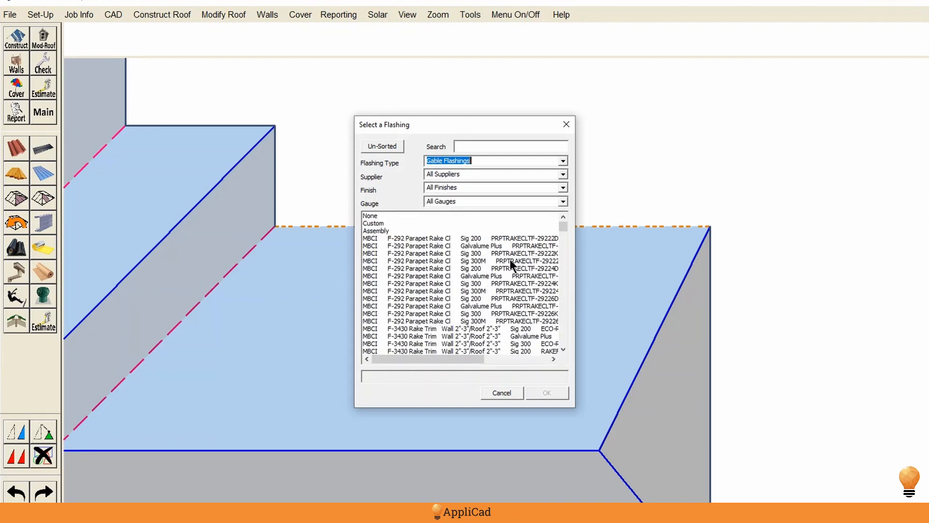
pyautogui.moveTo(562, 226); pyautogui.dragTo(560, 255)
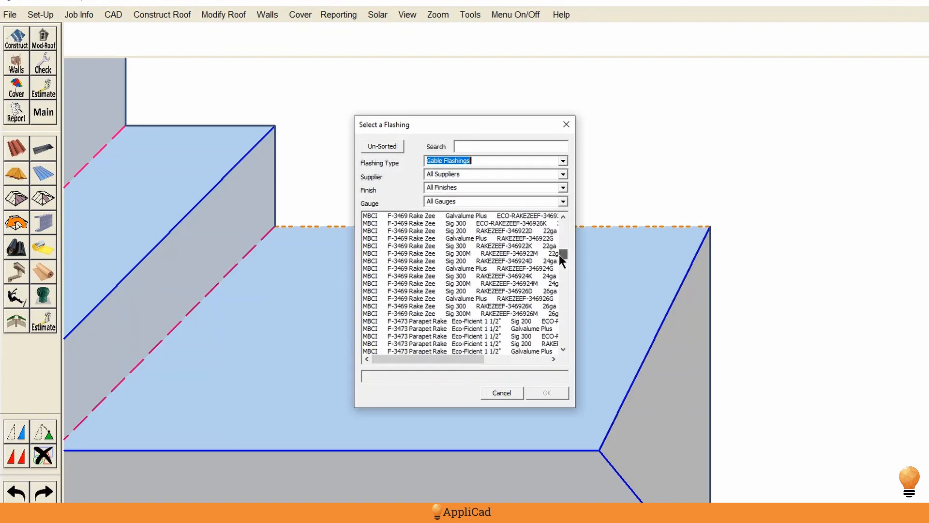
pyautogui.click(425, 262)
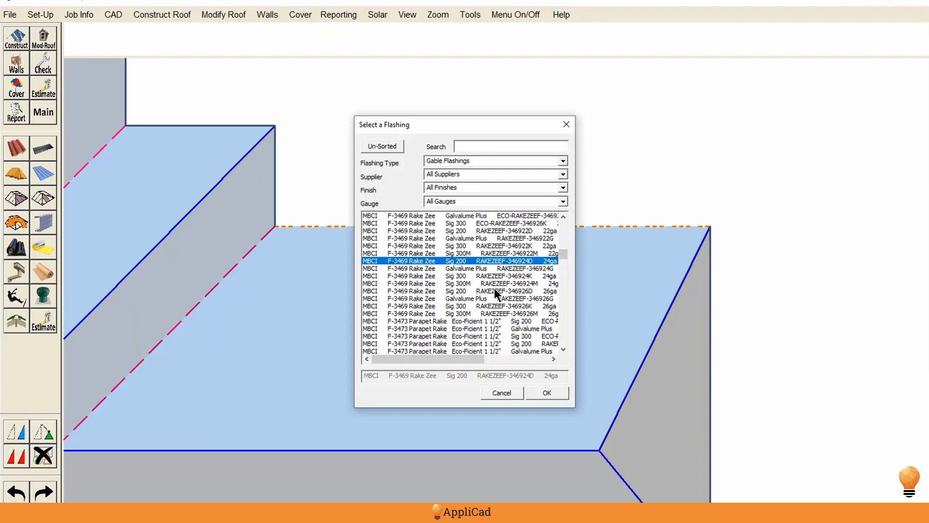
pyautogui.click(546, 394)
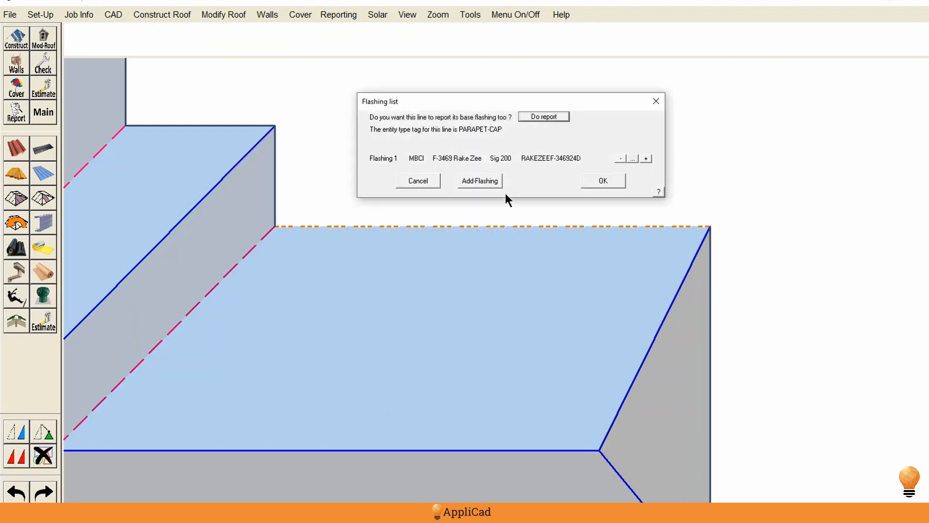
# Step: Add MBCI Expansion Joint Cover, Galvalume Plus, EXPANJNTCVR-22G as the second flashing and toggle the line's base flashing report option
pyautogui.click(486, 182)
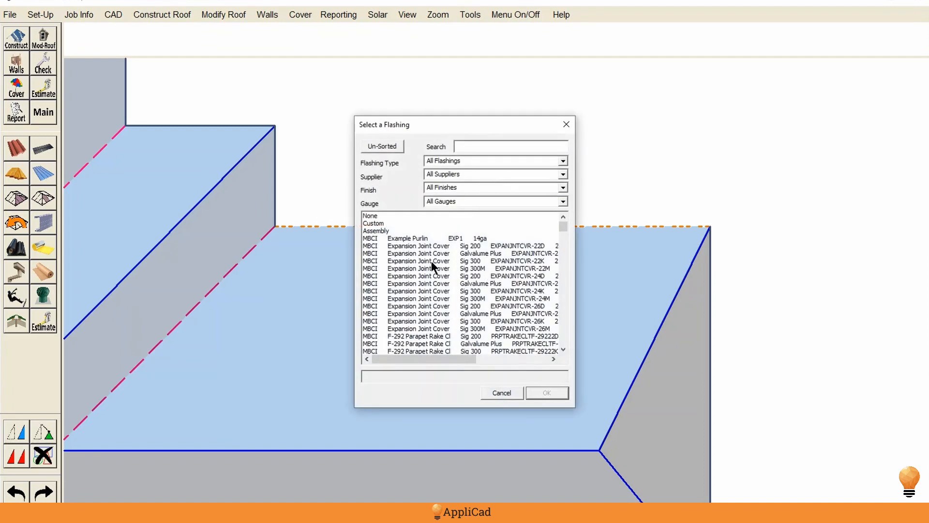
pyautogui.click(433, 253)
pyautogui.click(547, 391)
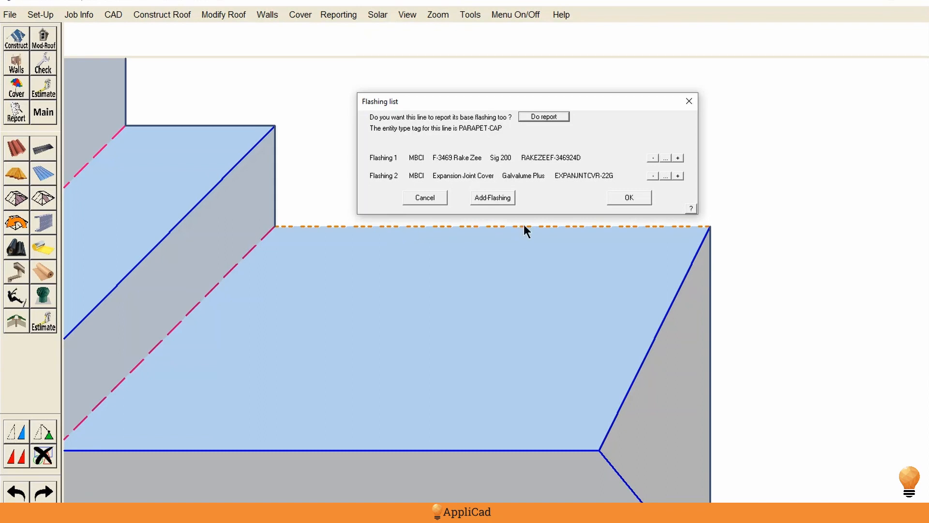
pyautogui.click(550, 118)
pyautogui.click(629, 198)
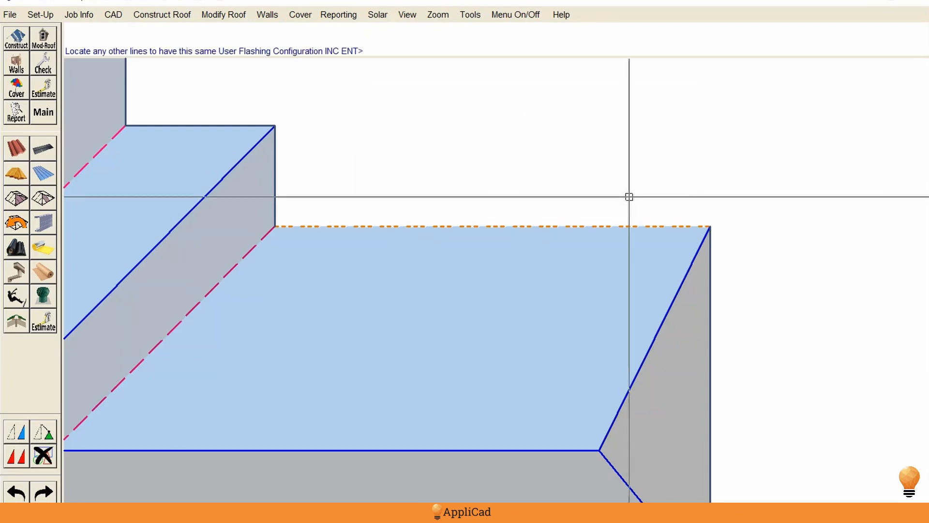
# Step: Apply the same flashing configuration to the vertical outer roof edge and the short vertical edge above the valley
pyautogui.click(711, 373)
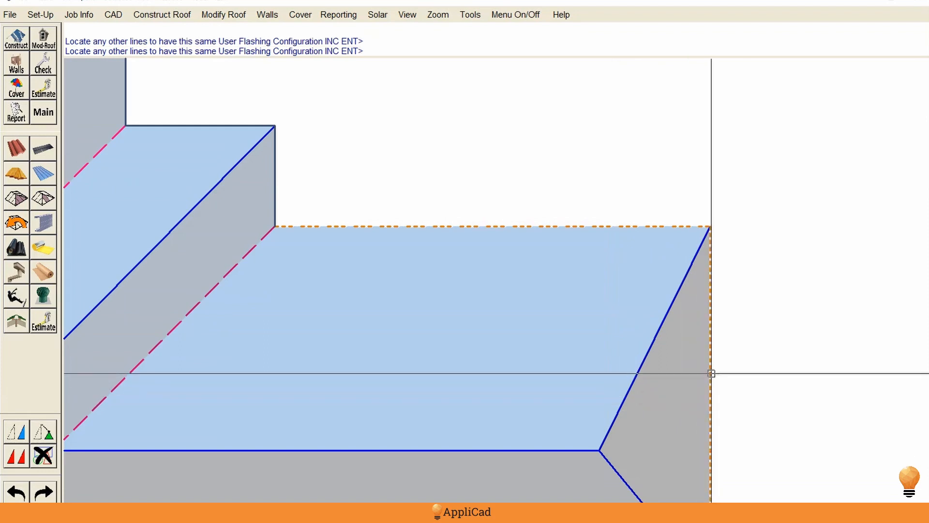
pyautogui.click(274, 183)
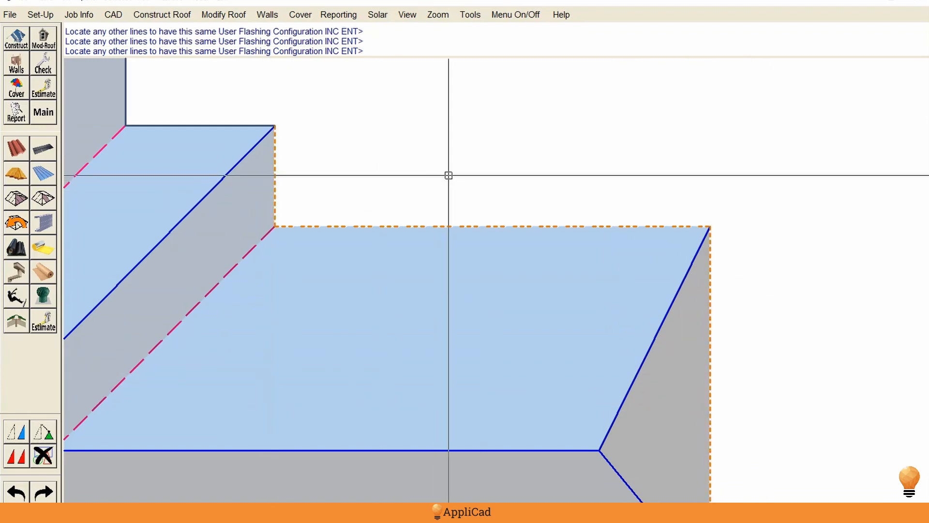
pyautogui.rightClick(568, 124)
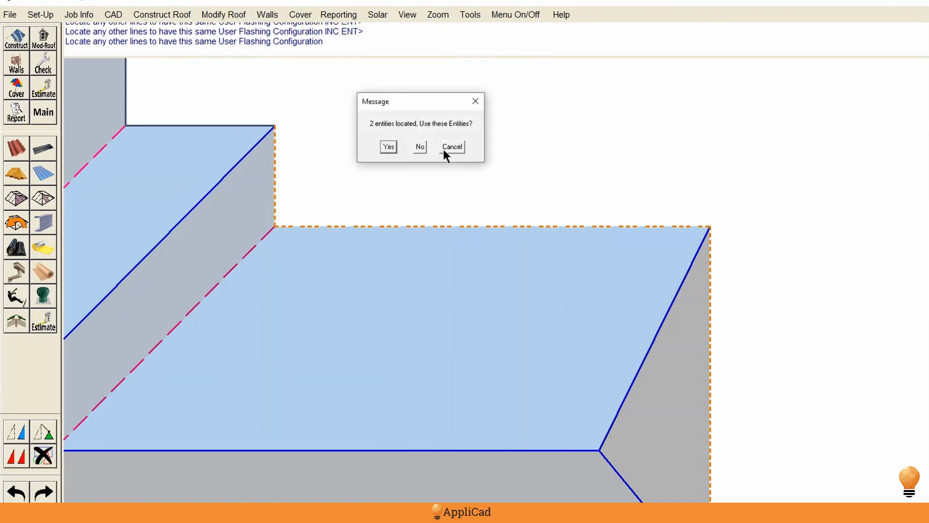
pyautogui.click(388, 147)
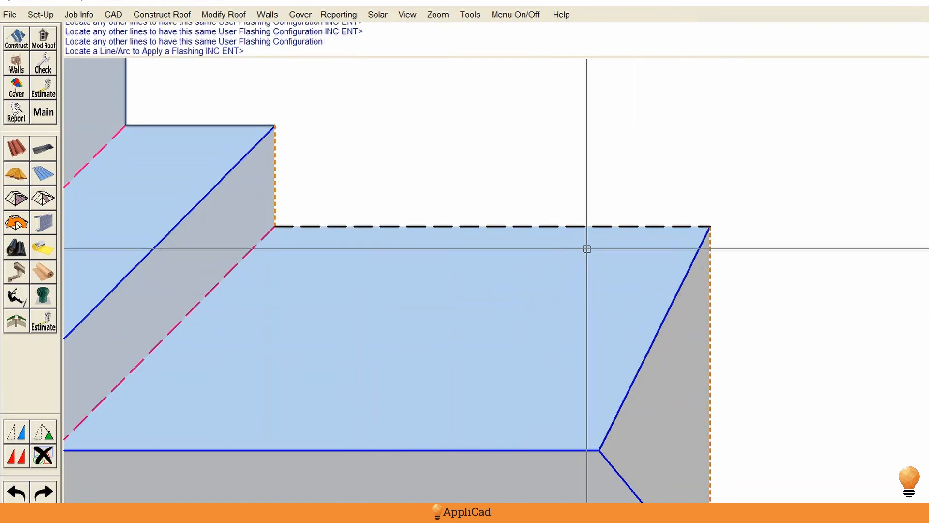
pyautogui.rightClick(547, 165)
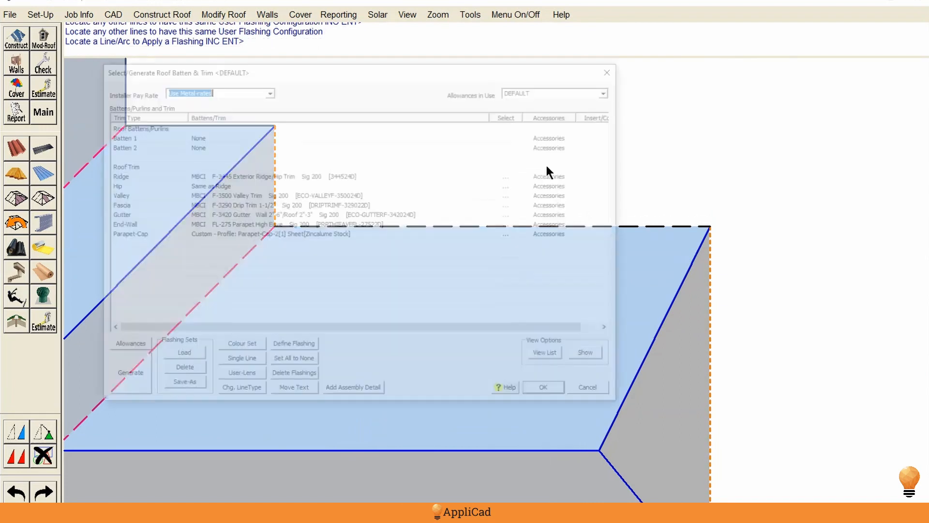
# Step: Generate the roof flashings and review the cutting list summary down to the accessories
pyautogui.click(124, 377)
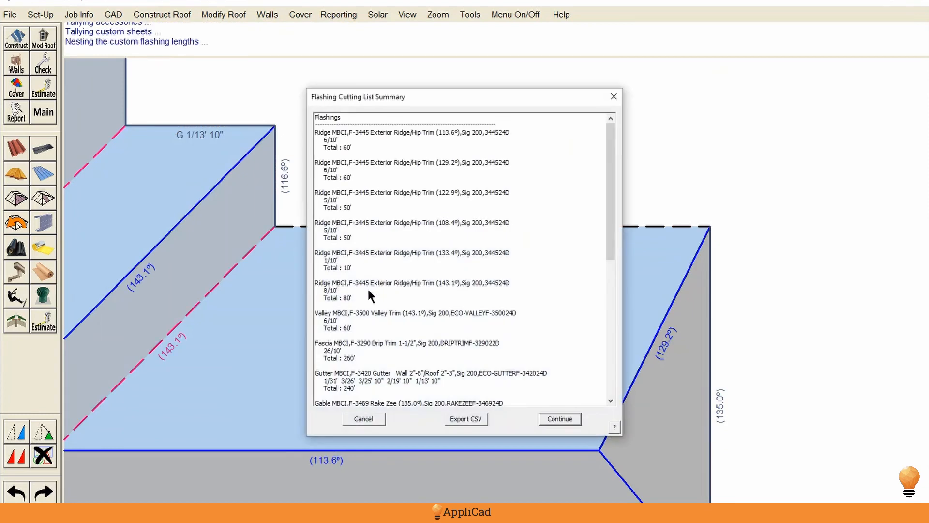
pyautogui.moveTo(611, 178); pyautogui.dragTo(606, 285)
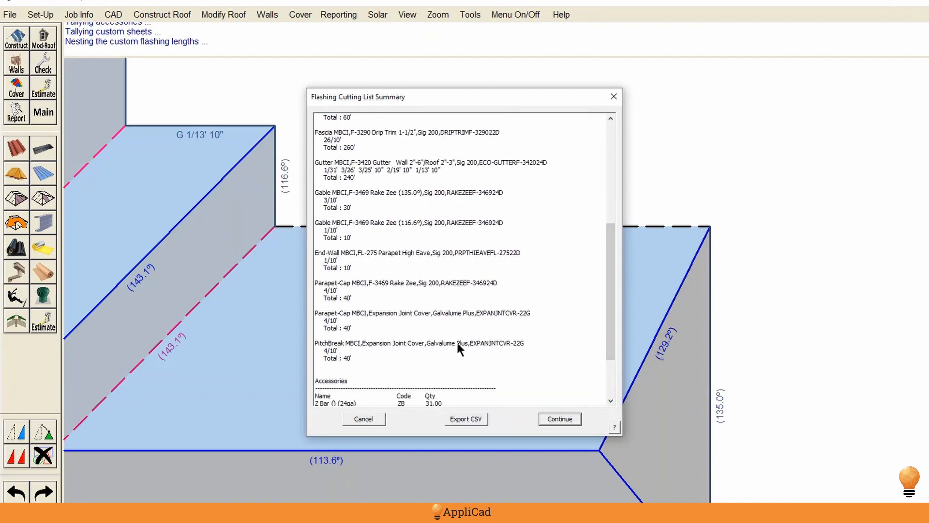
pyautogui.scroll(-3, 450, 345)
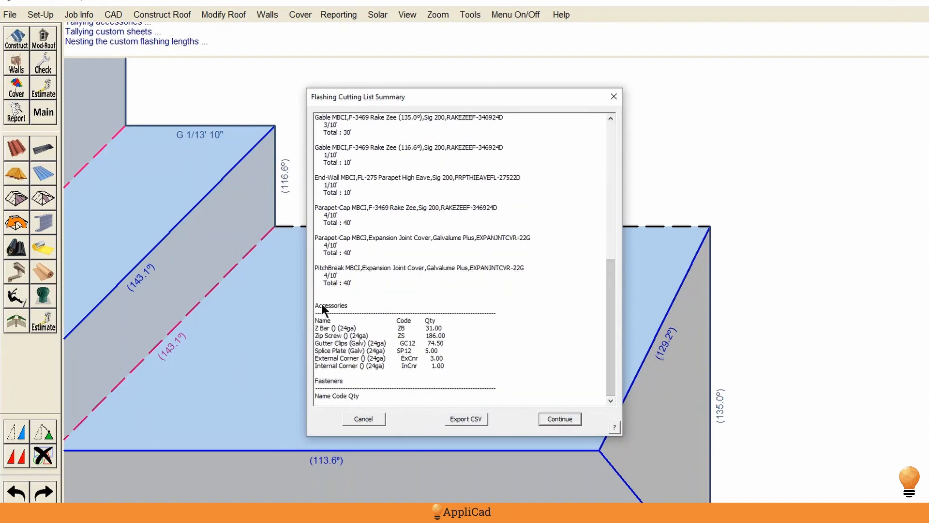
pyautogui.click(559, 418)
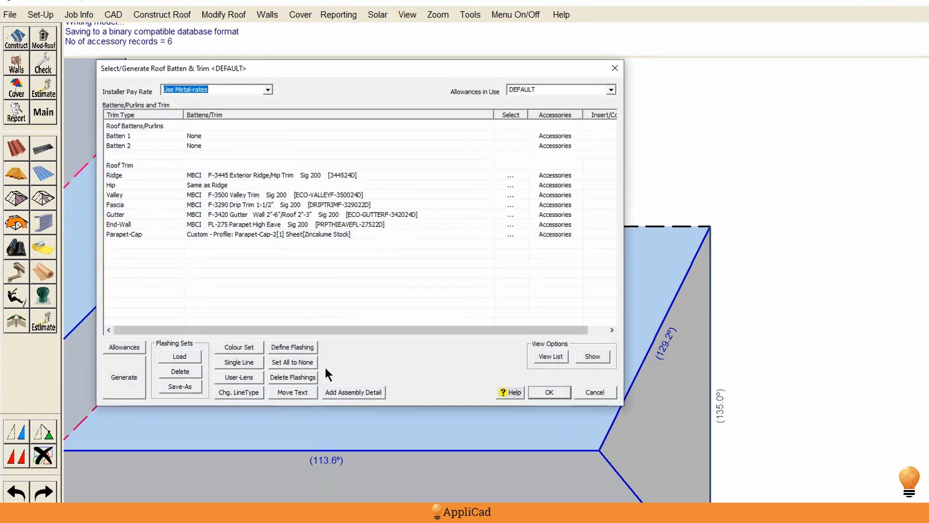
# Step: Start applying a single-line flashing to another roof line
pyautogui.click(241, 362)
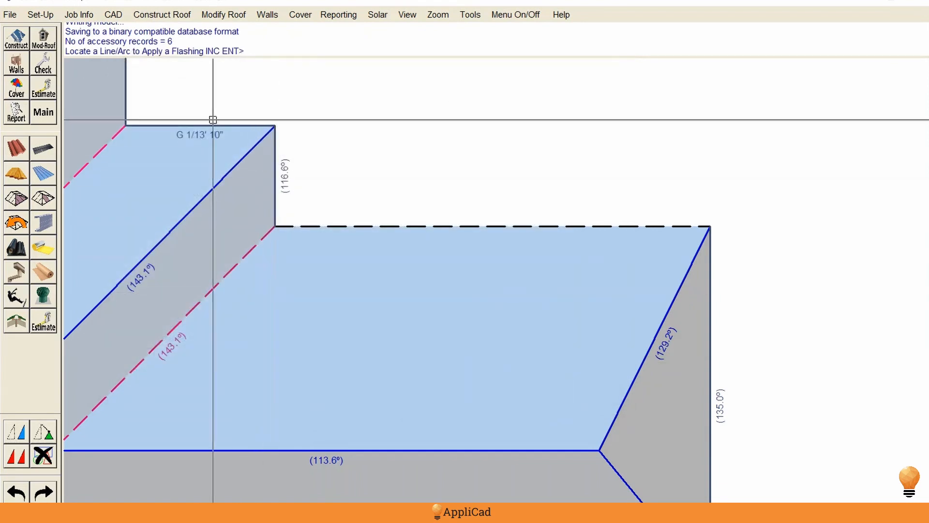